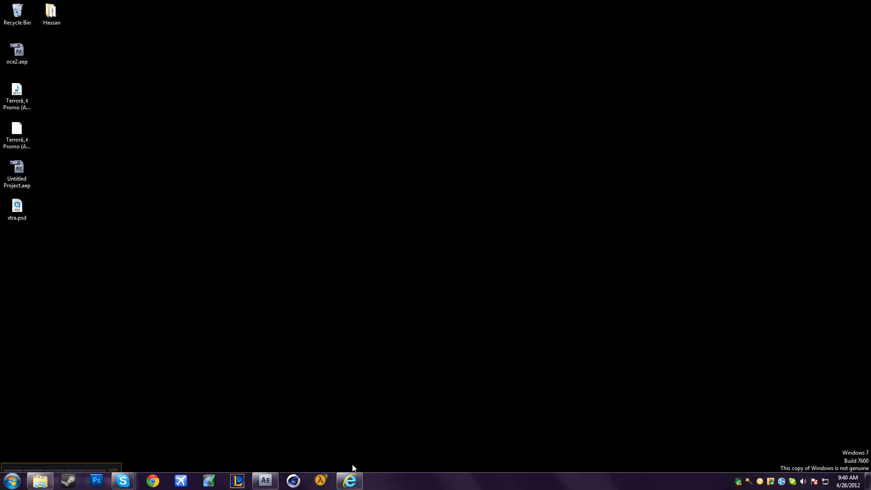
Preview the gameplay video in the browser, then close the browser
click(350, 481)
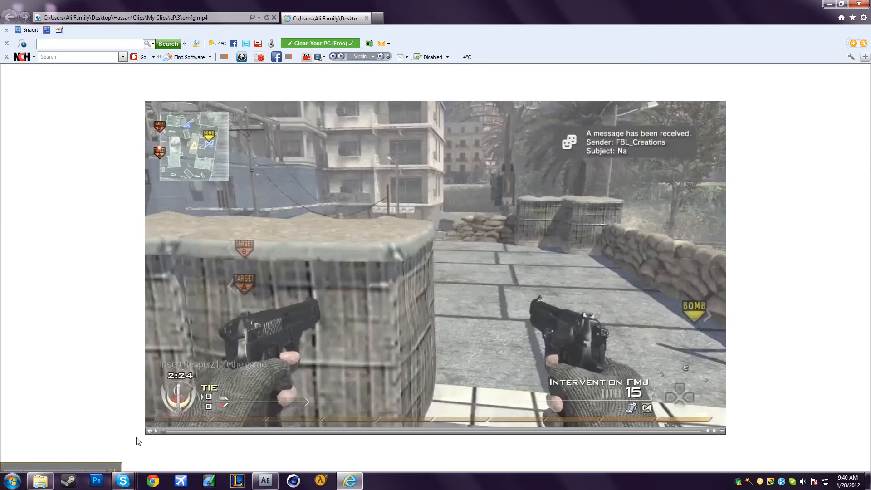
click(156, 434)
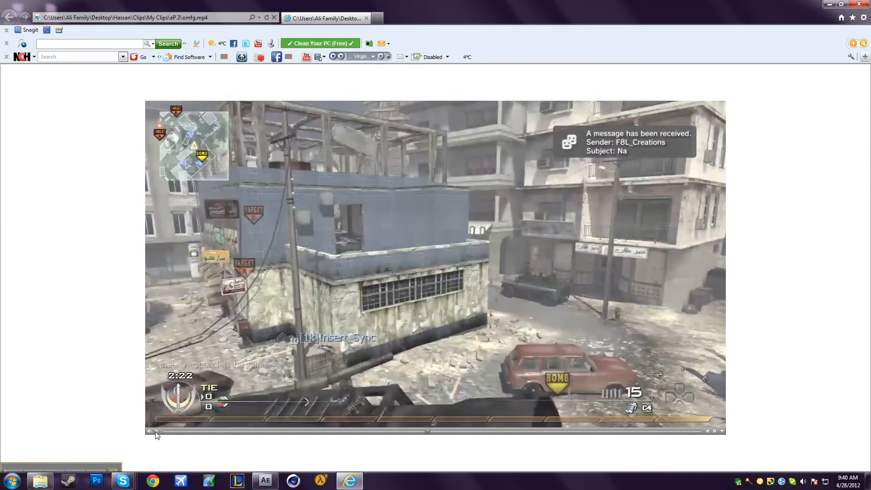
click(156, 435)
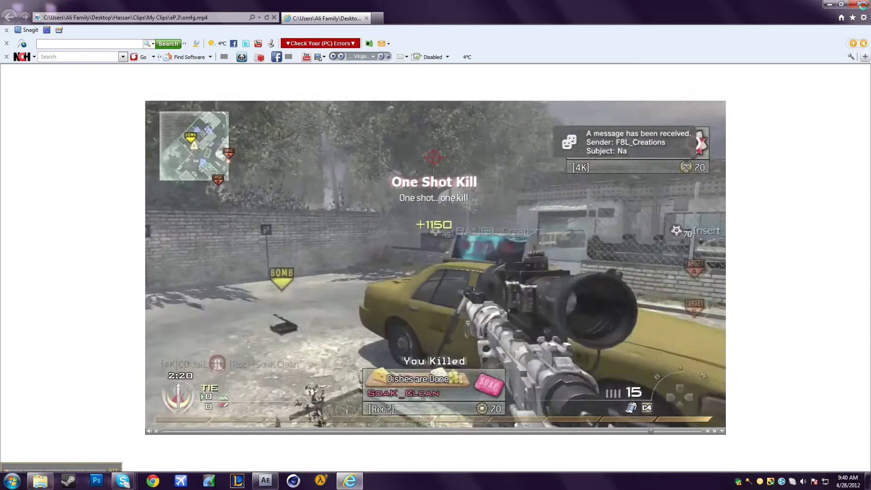
click(861, 5)
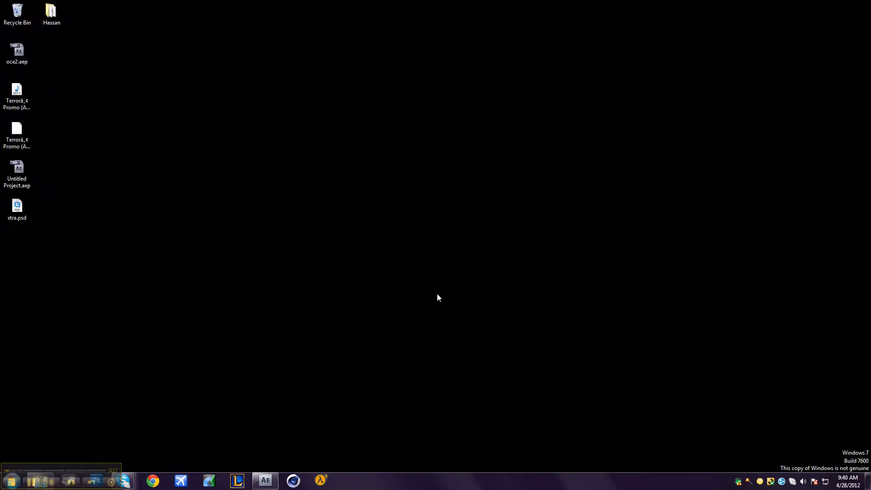
Import omfg.mp4 from the folder into the project and add it as a layer in Comp 1
click(265, 481)
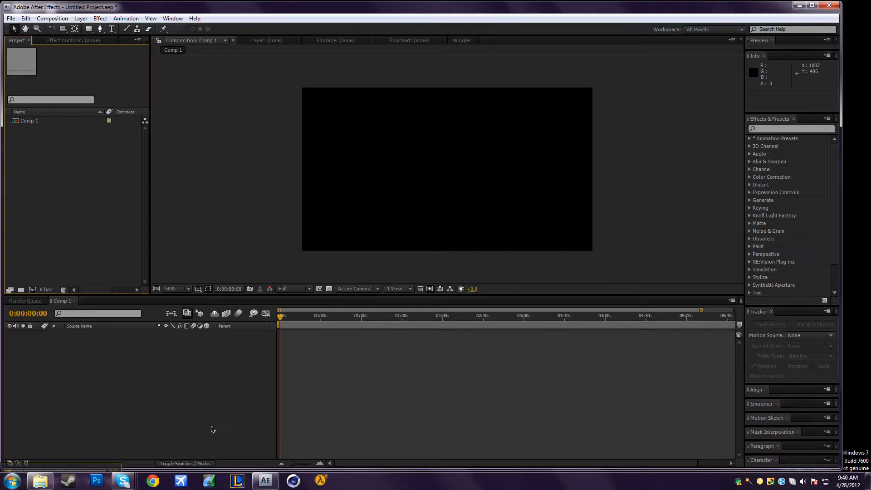
click(41, 481)
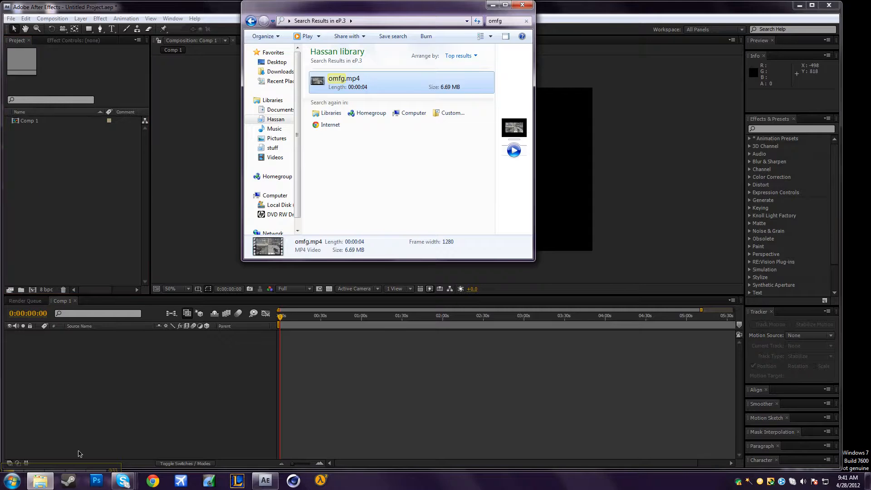
click(31, 482)
mouse_move(41, 482)
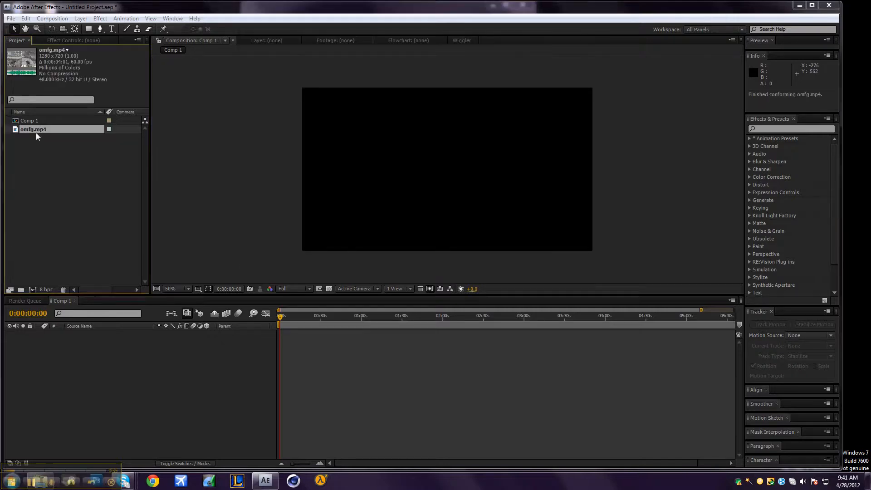
drag(36, 130, 58, 357)
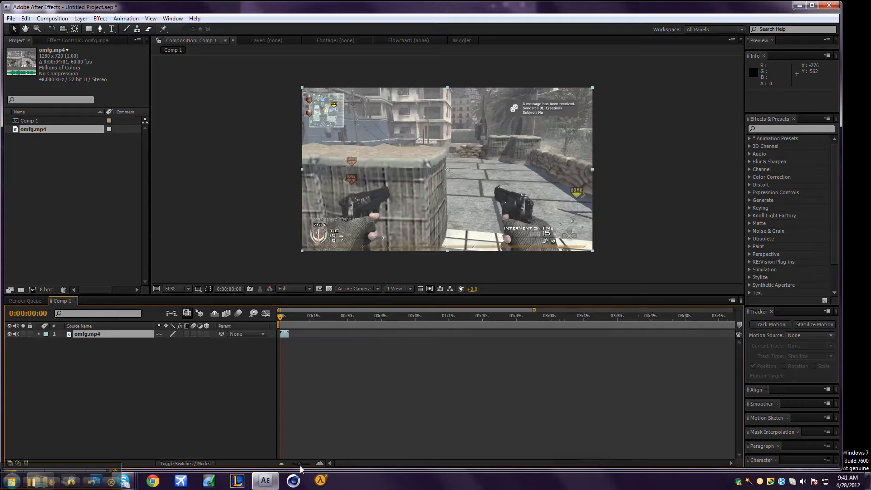
drag(291, 469, 292, 468)
click(93, 335)
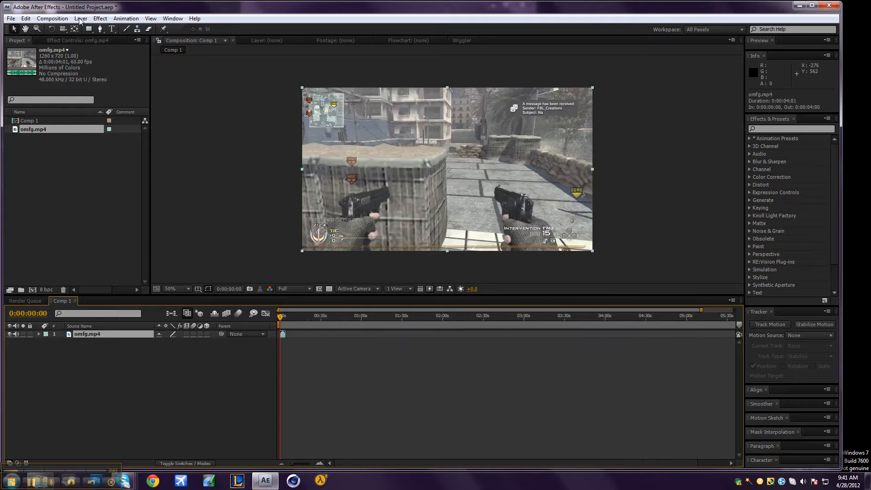
Apply Twixtor Pro 4.5 from the Effect menu to the omfg.mp4 layer
click(99, 19)
mouse_move(128, 213)
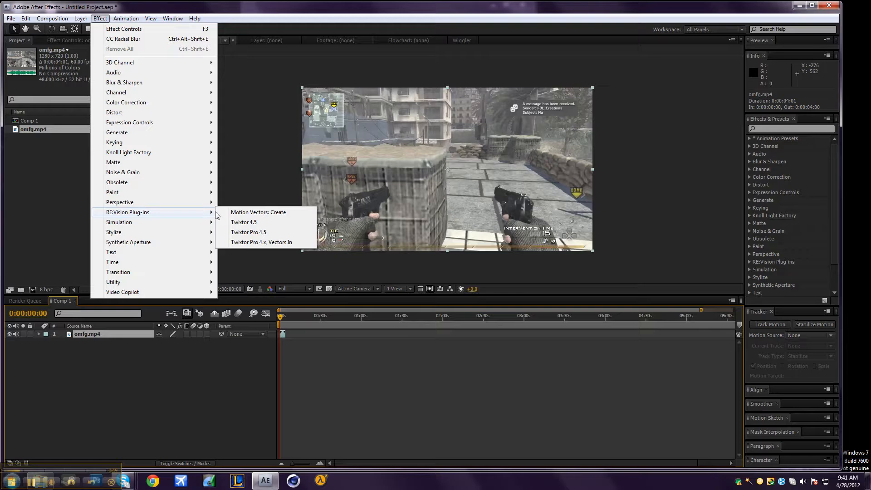
click(248, 233)
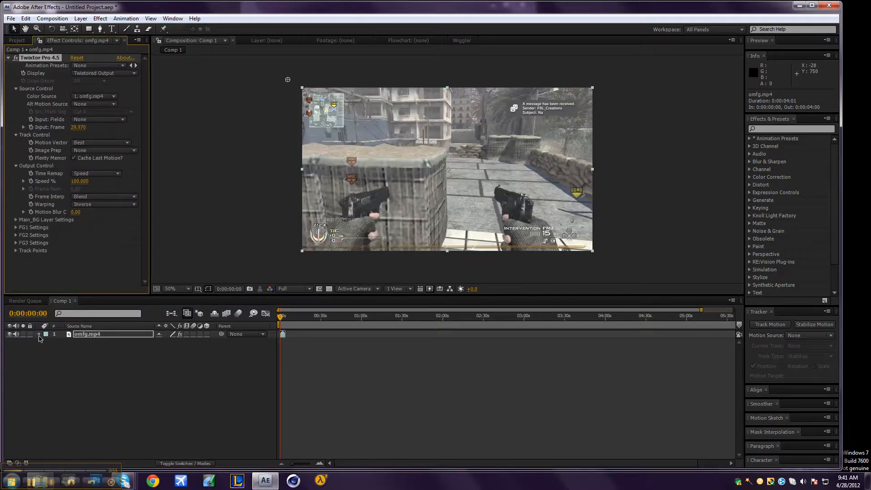
click(40, 334)
Twirl down Effects, Twixtor Pro 4.5 and Output Control to reveal Speed %
click(47, 342)
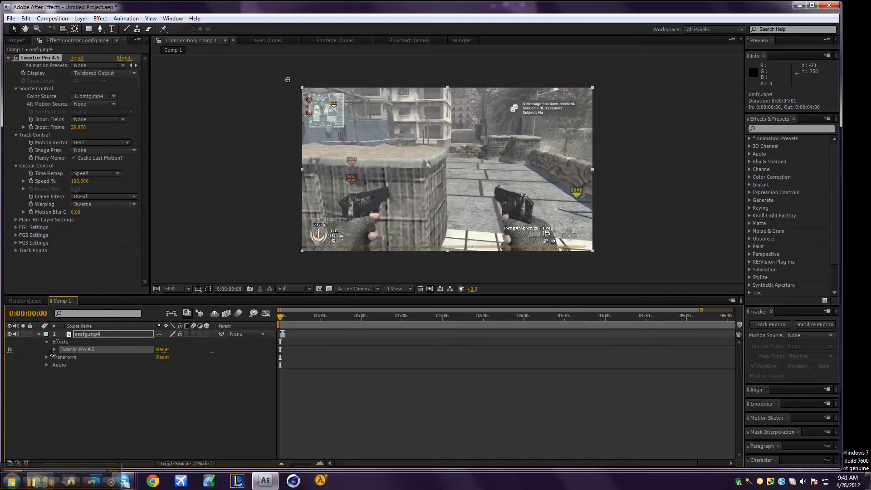
click(55, 350)
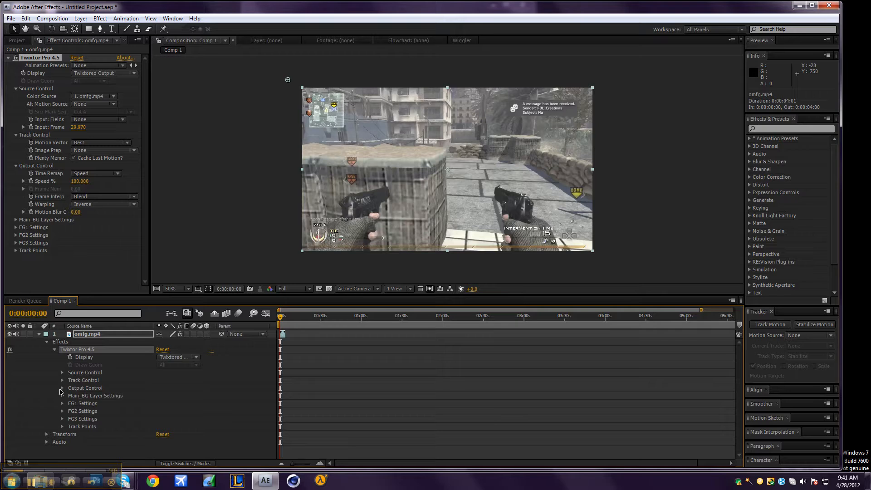
click(61, 388)
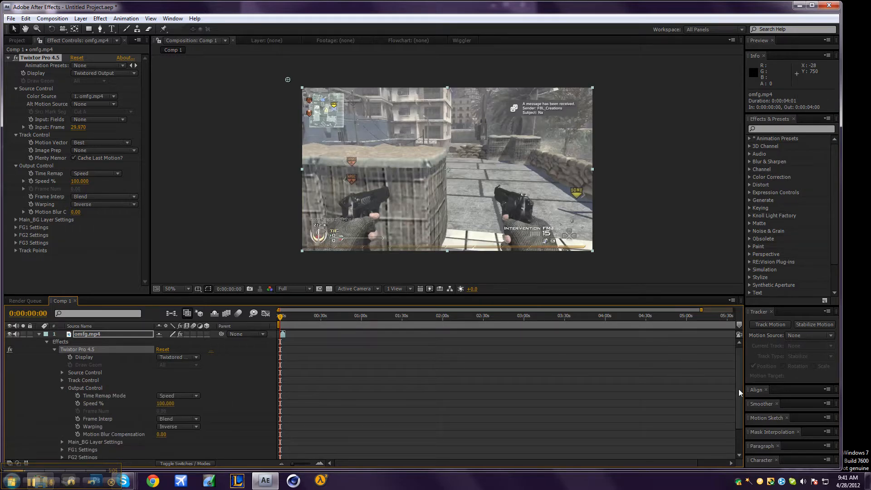
drag(738, 388, 735, 400)
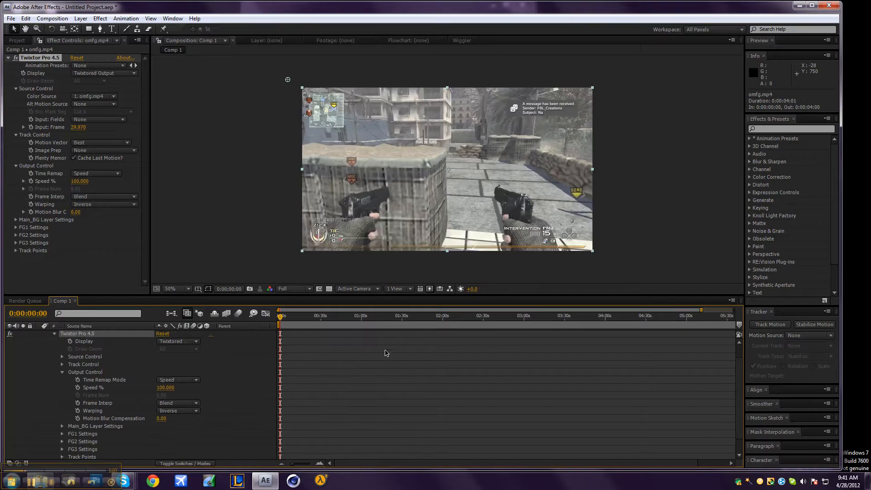
scroll(738, 381, up, 1)
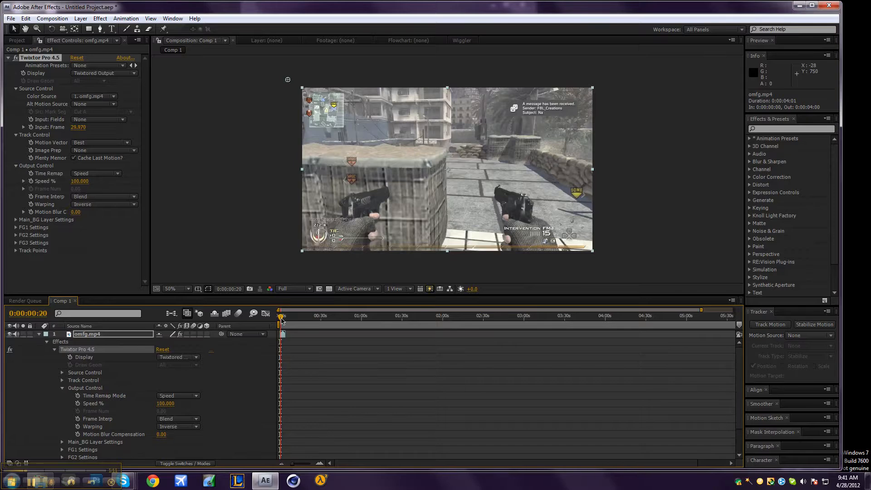
Move the playhead through 0;00;02;08 to land on frame 0;00;02;21
drag(281, 316, 283, 316)
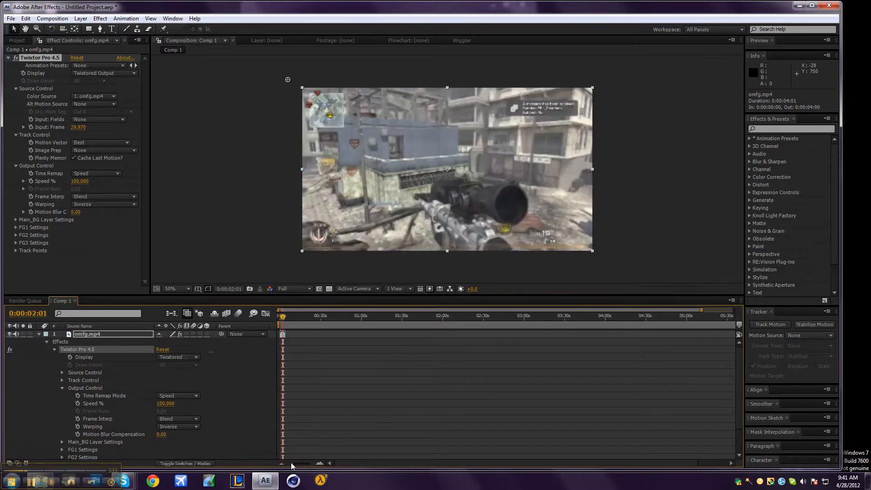
drag(294, 465, 313, 465)
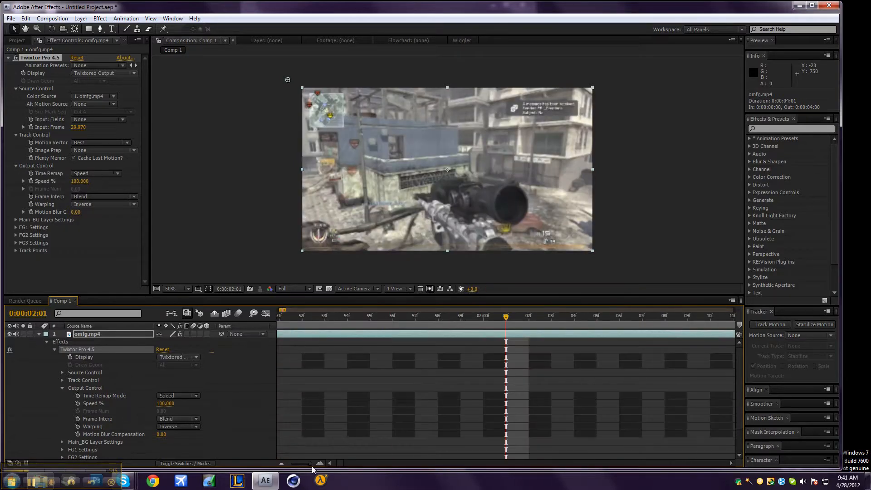
drag(506, 316, 687, 320)
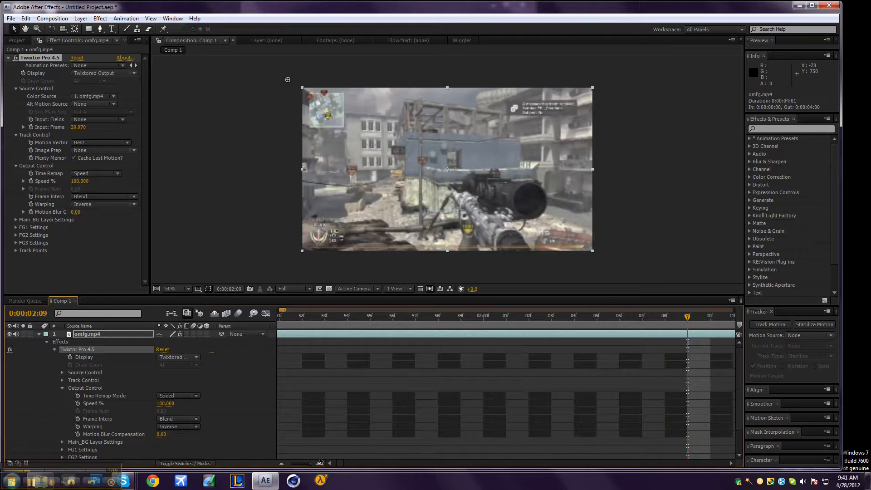
drag(318, 465, 308, 464)
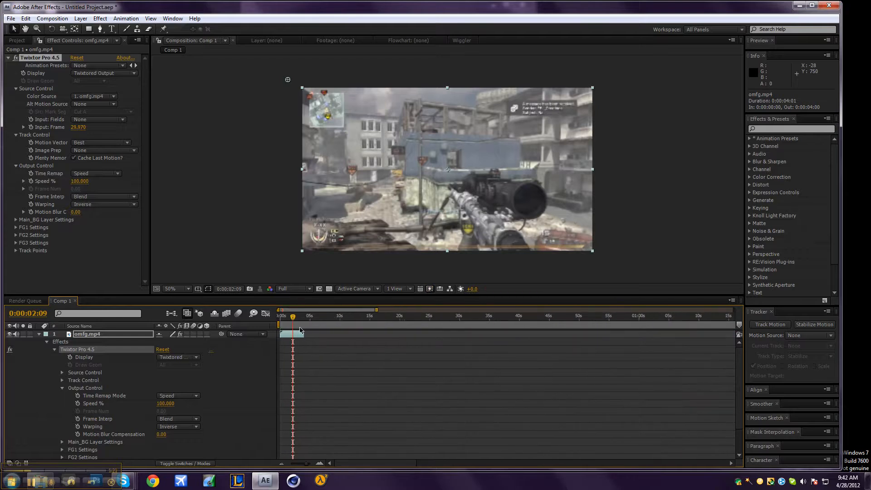
drag(293, 317, 295, 318)
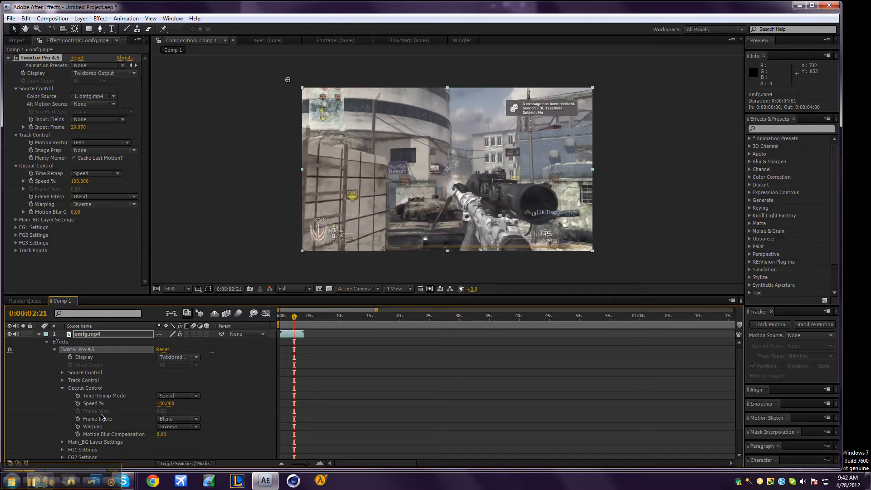
Keyframe Speed % at 100, then set it to 3 one frame later at 0;00;02;22
click(77, 404)
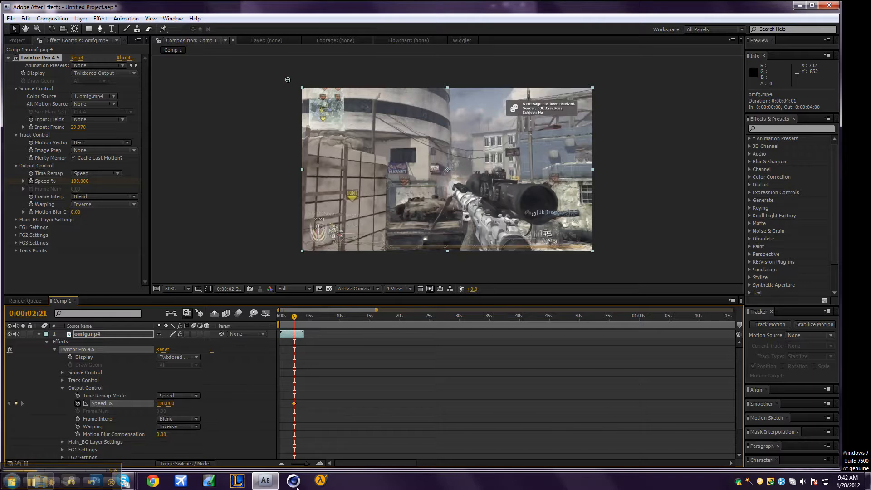
click(306, 465)
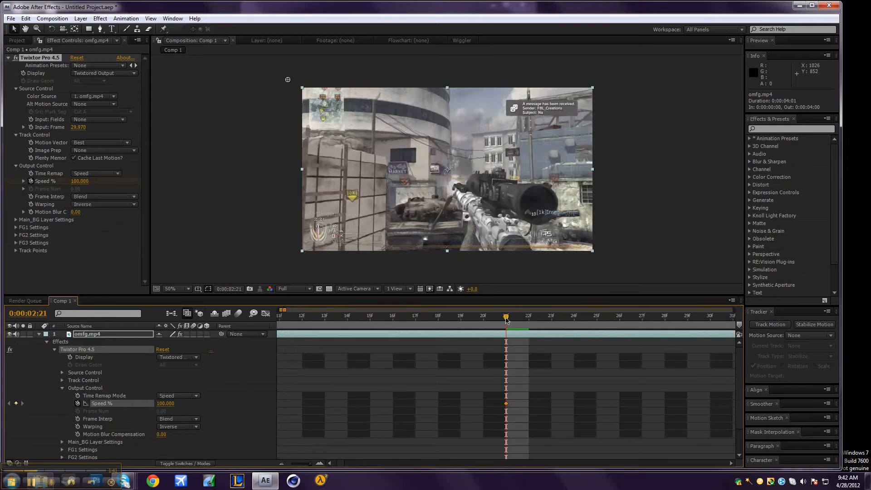
click(528, 316)
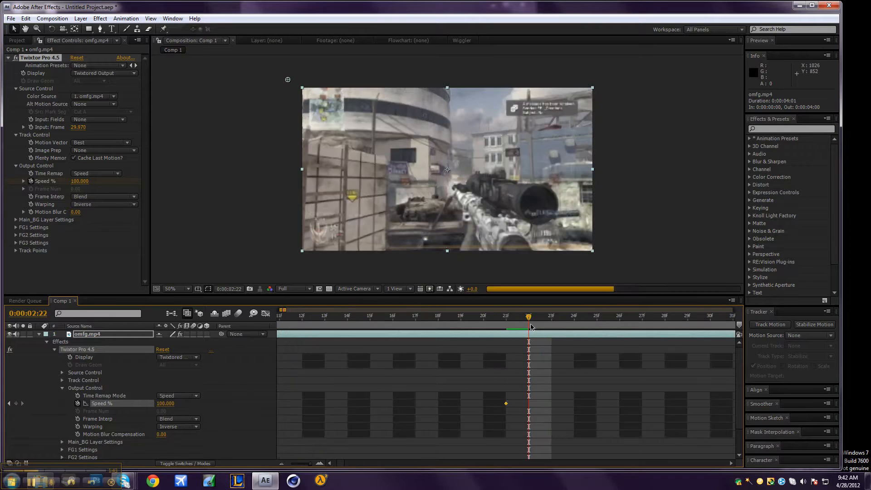
click(165, 403)
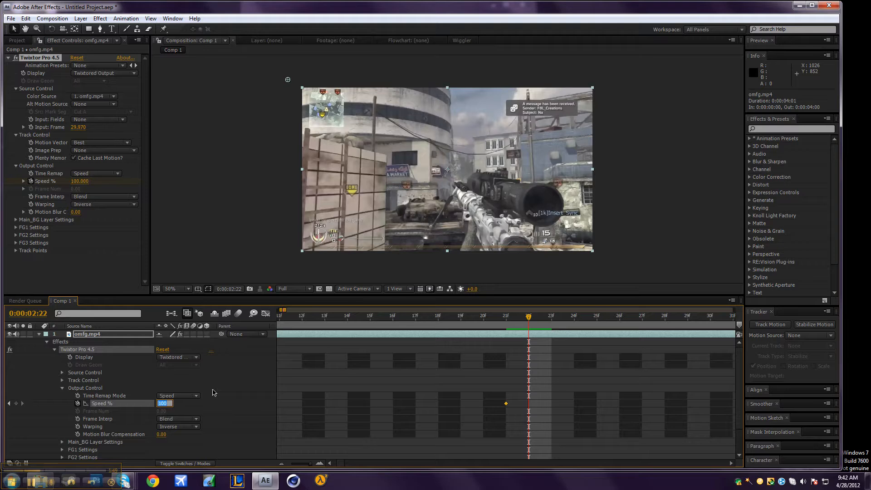
text(3)
key(Return)
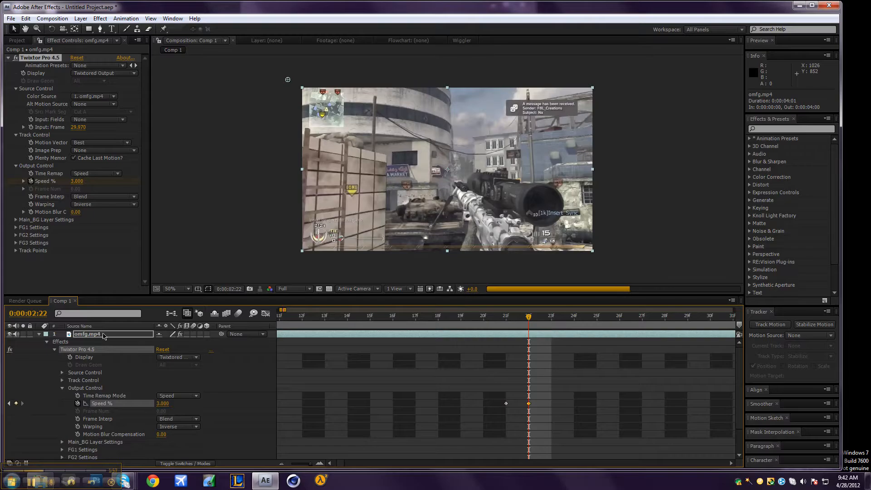
right_click(102, 335)
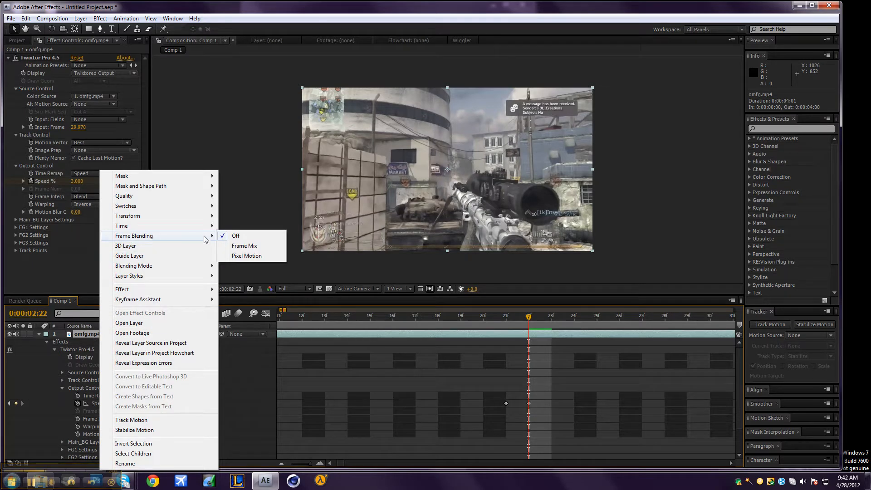
Enable Time Remapping on the omfg.mp4 layer from its Time options
click(246, 256)
right_click(98, 335)
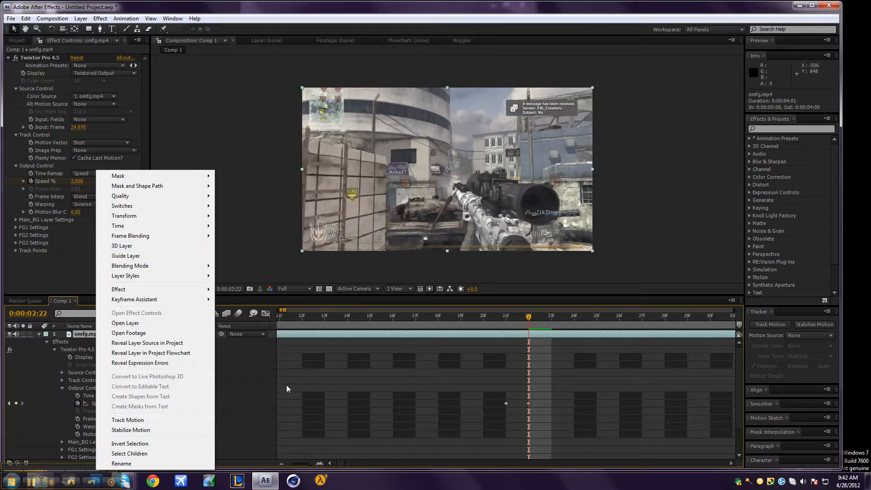
mouse_move(121, 226)
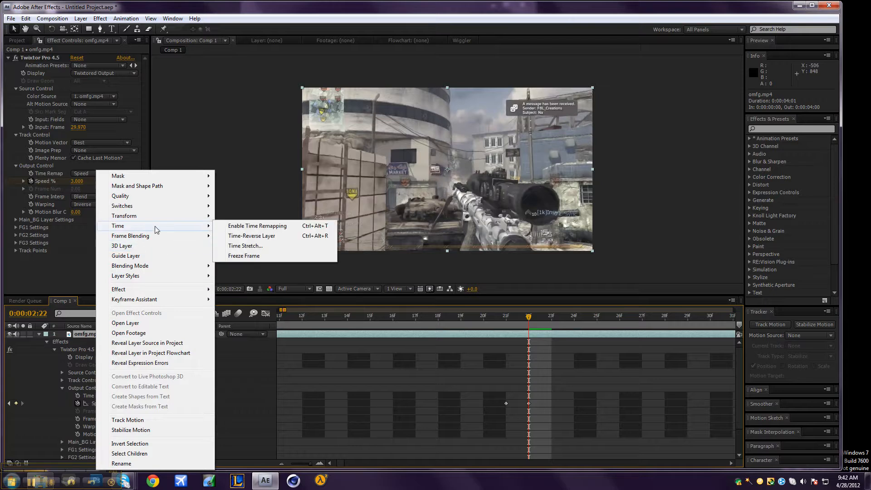
click(258, 225)
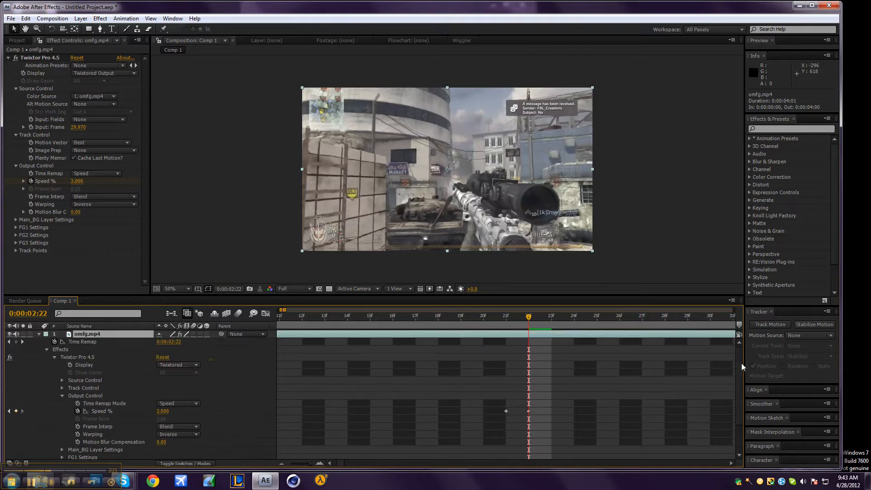
Stretch the layer's out point to about 28 seconds and settle the playhead at 0;00;05;16
click(312, 466)
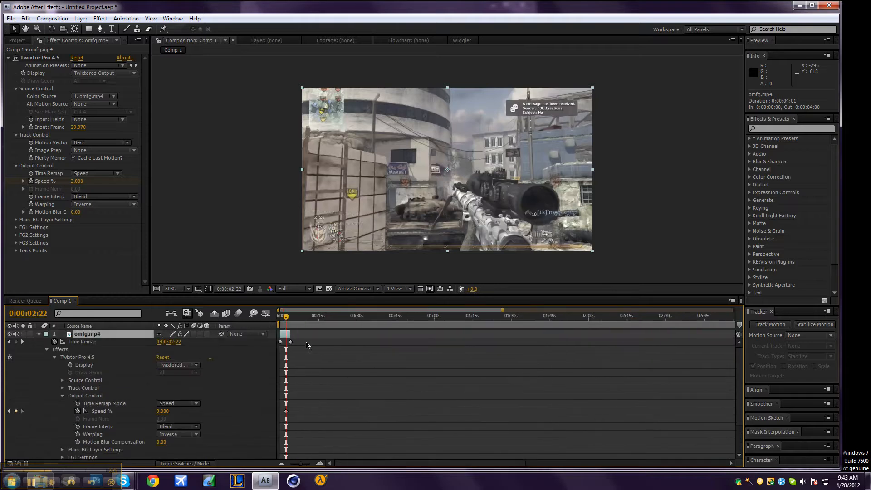
drag(291, 334, 354, 334)
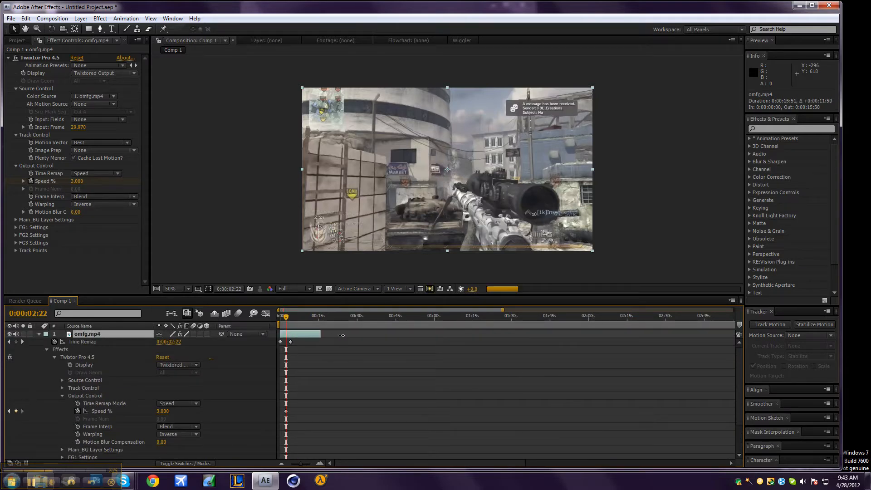
mouse_move(286, 317)
mouse_down()
mouse_move(308, 320)
mouse_move(294, 317)
mouse_up()
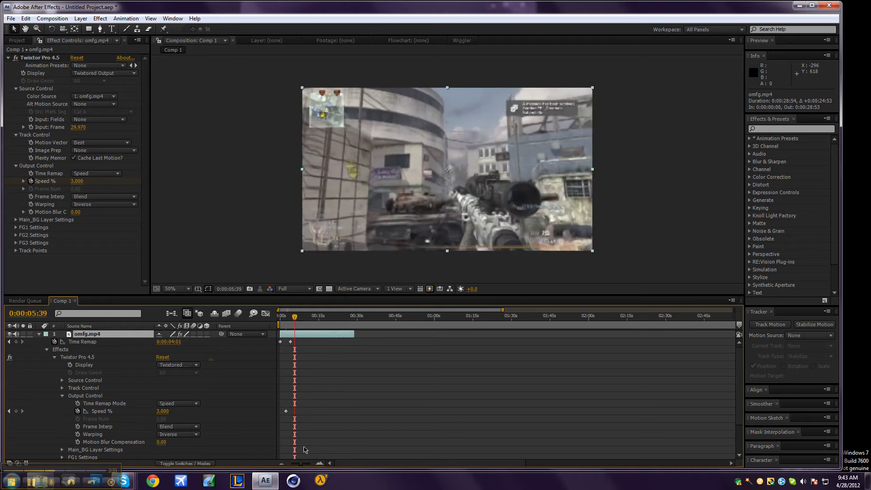
drag(299, 463, 307, 463)
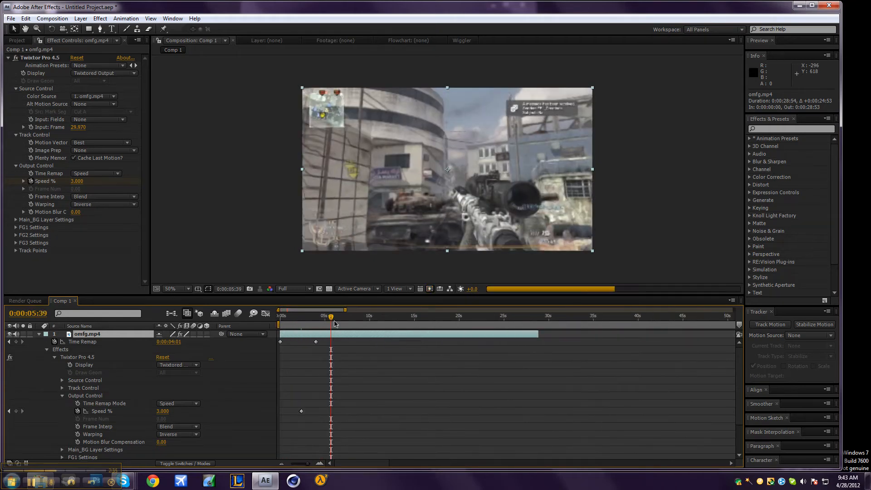
drag(330, 317, 326, 317)
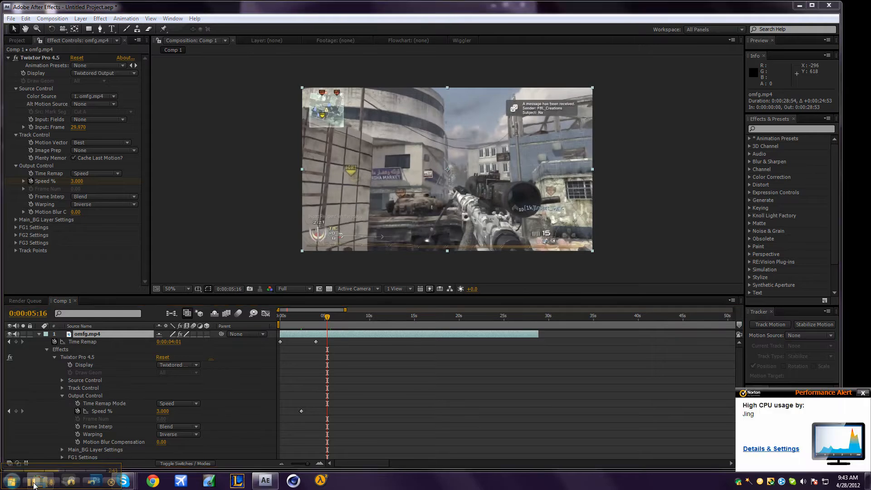
drag(304, 467, 310, 467)
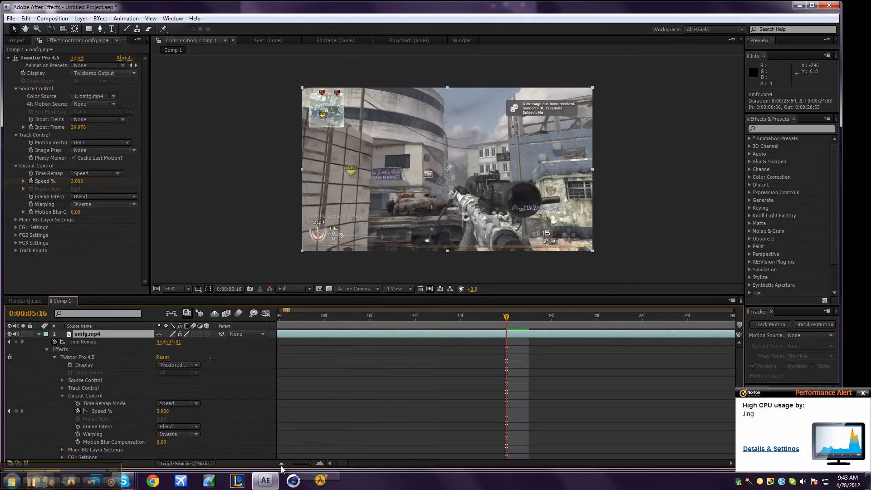
Key Speed % at 3 at 0;00;05;16 and back to 100 at 0;00;05;17, then scrub past the slowed section
click(17, 410)
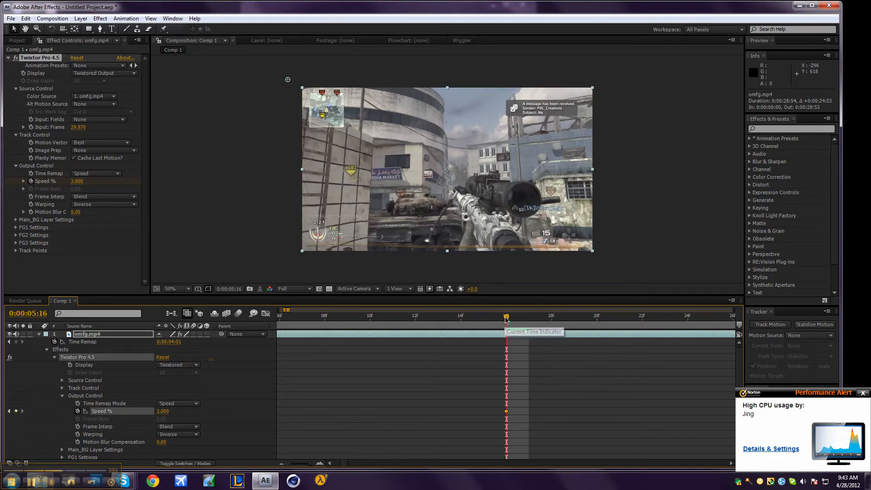
drag(506, 319, 551, 317)
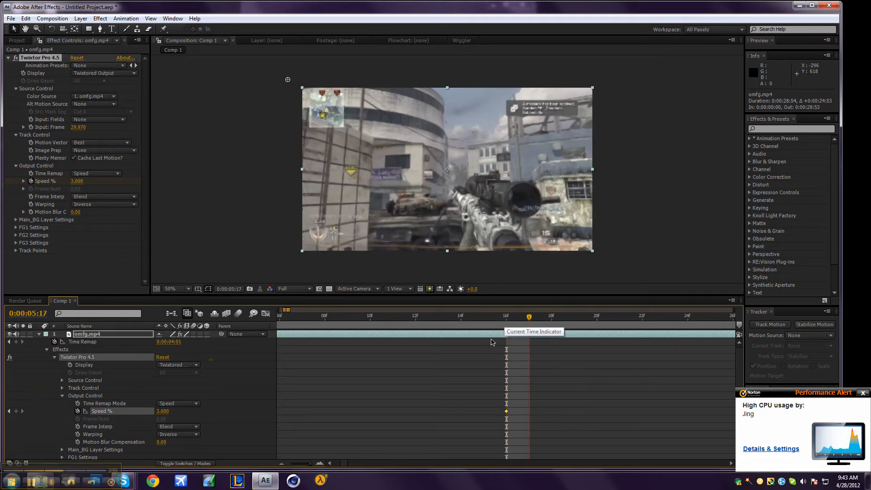
key(Page_Up)
click(164, 411)
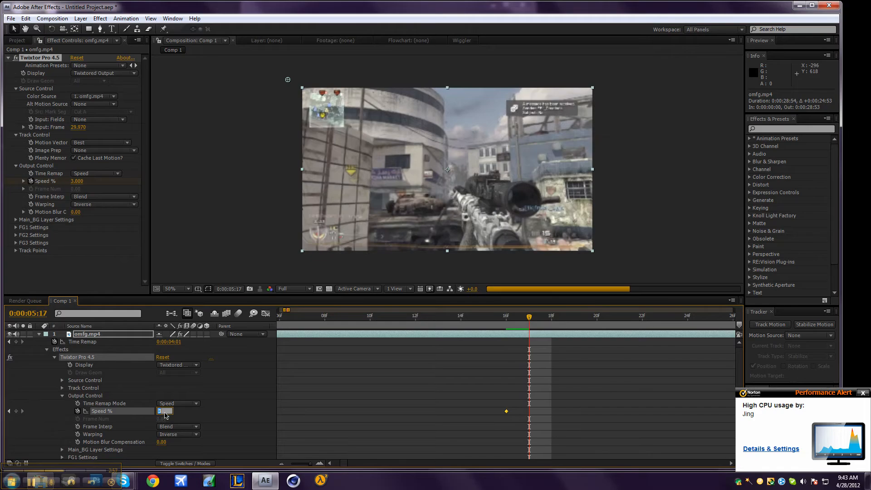
text(100)
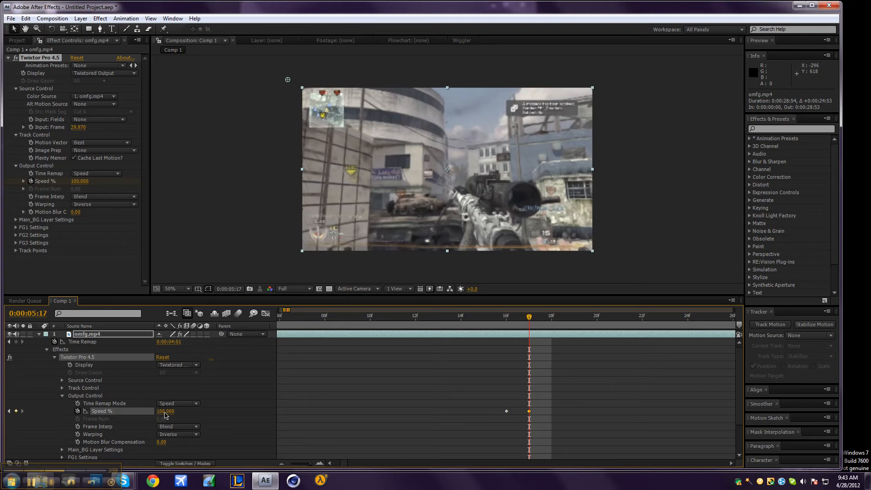
key(Return)
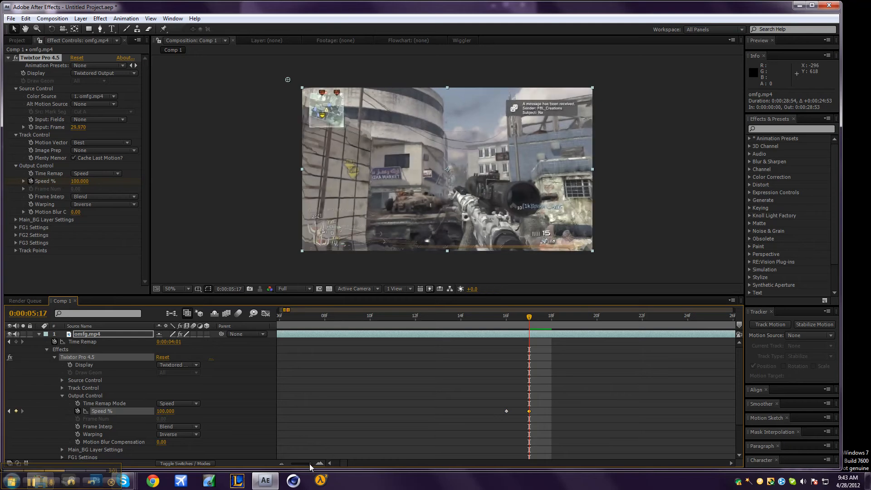
drag(309, 465, 306, 465)
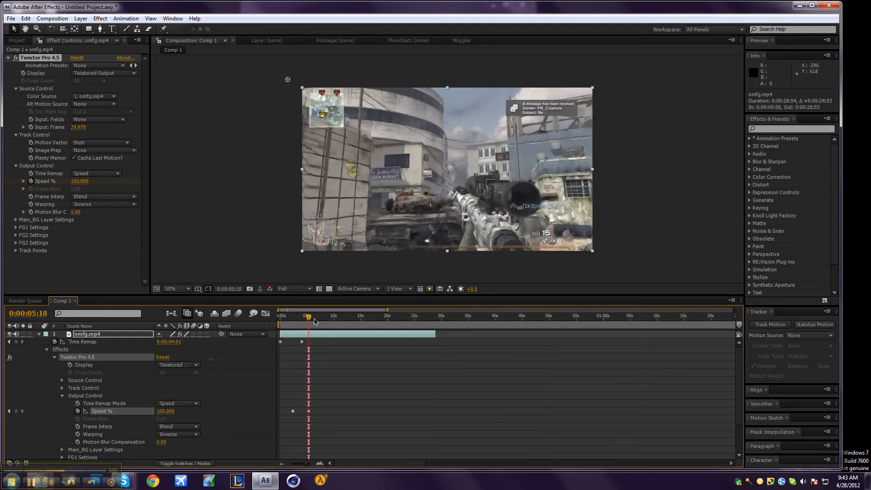
mouse_move(307, 317)
mouse_down()
mouse_move(325, 320)
mouse_move(319, 336)
mouse_move(331, 339)
mouse_up()
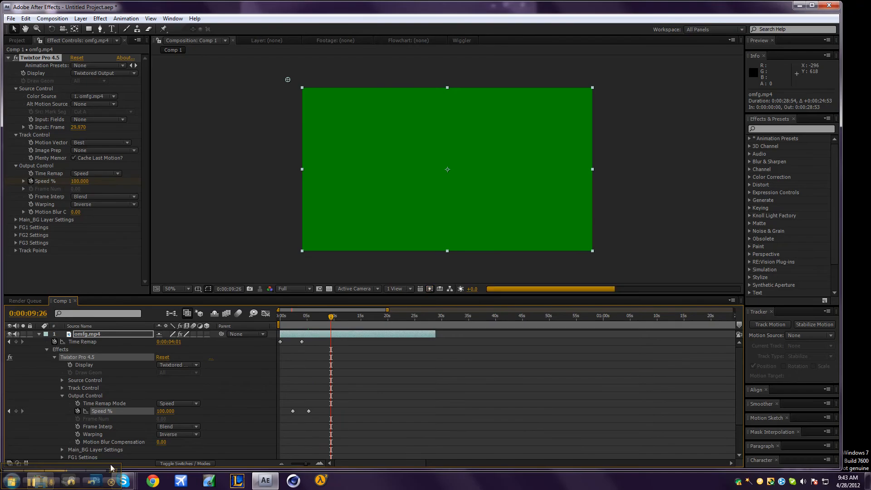
drag(331, 317, 317, 327)
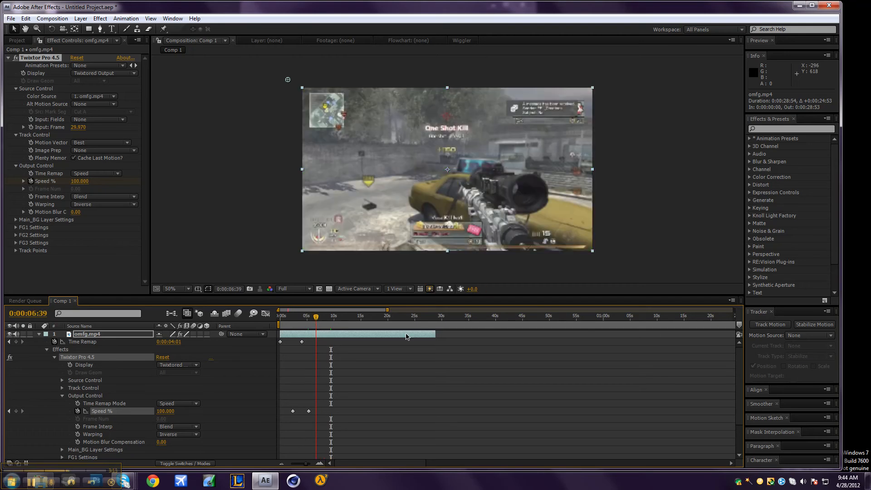